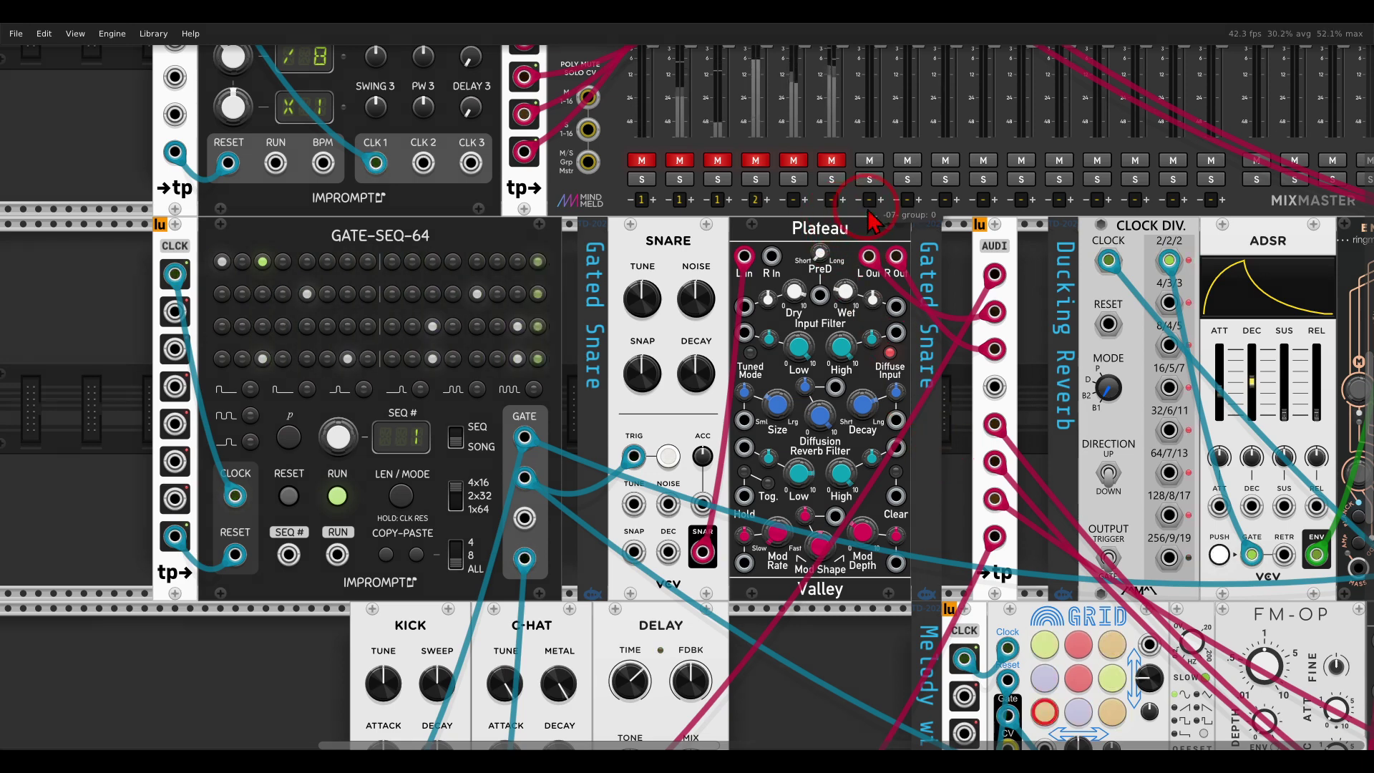
Step: Unmute the kick, hats and snare channels in the MixMaster mixer
mouse_move(869, 211)
mouse_down()
mouse_move(819, 273)
mouse_move(870, 213)
mouse_up()
mouse_move(927, 458)
mouse_down()
mouse_move(882, 466)
mouse_move(870, 504)
mouse_move(922, 538)
mouse_move(923, 476)
mouse_up()
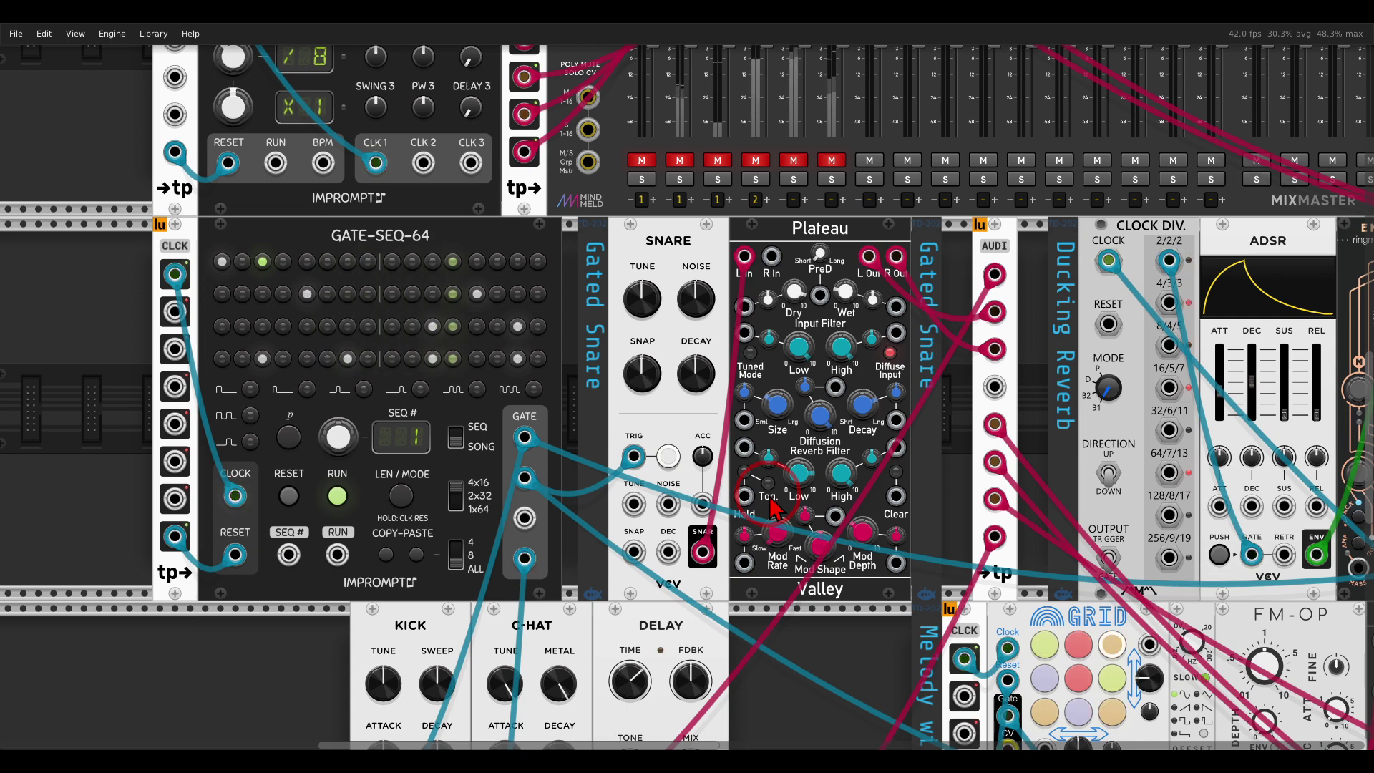
click(642, 160)
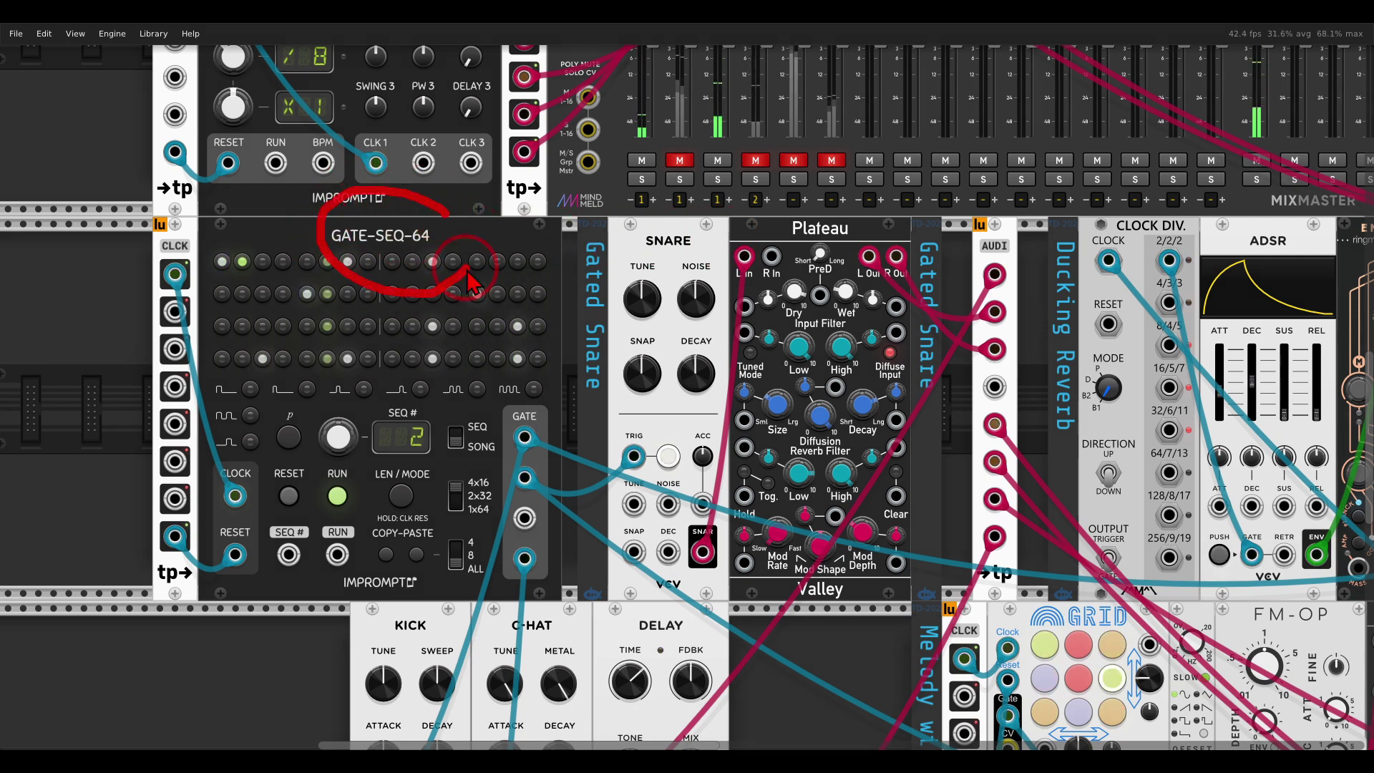
click(678, 160)
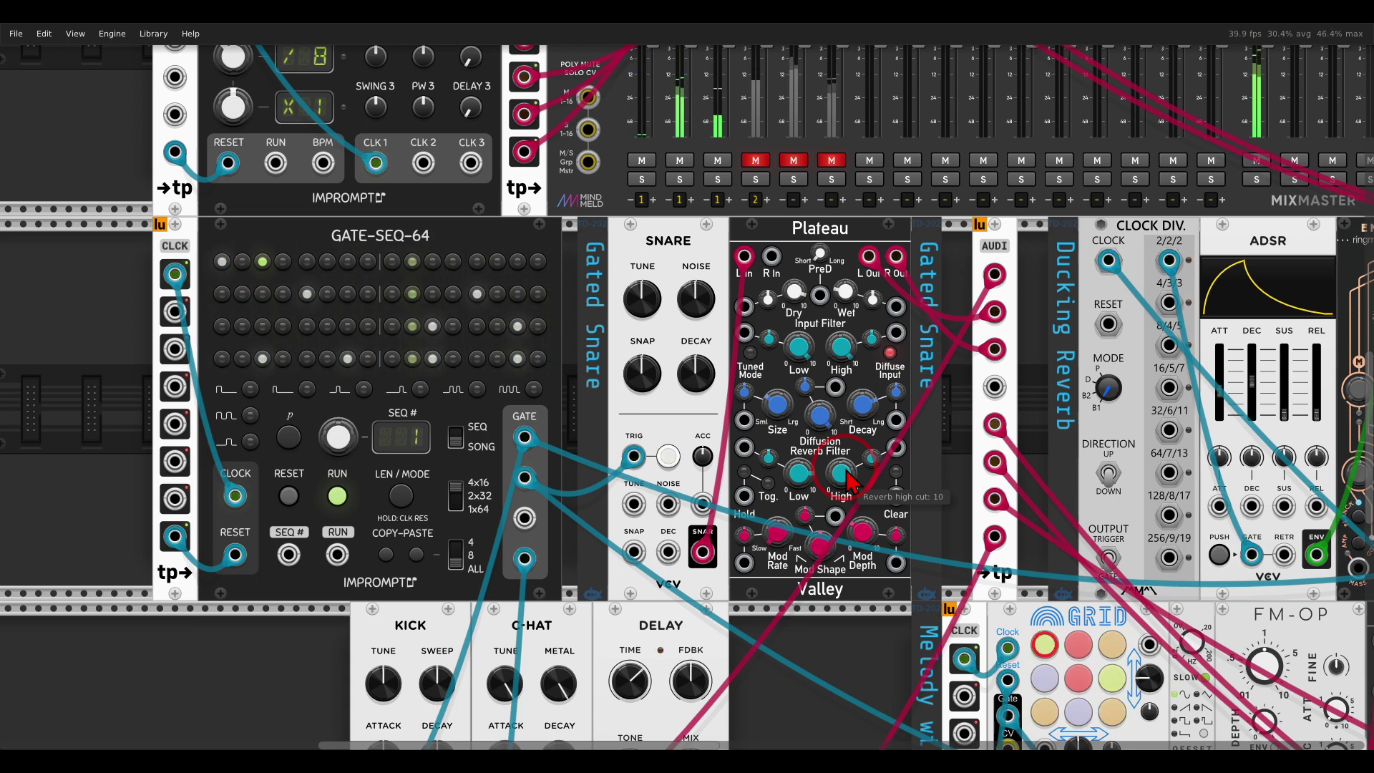
Step: Patch the GATE-SEQ-64 track 3 gate output into the Clear input of the Gated Snare's Plateau reverb
click(895, 471)
mouse_move(903, 475)
mouse_down()
mouse_move(899, 526)
mouse_move(912, 479)
mouse_up()
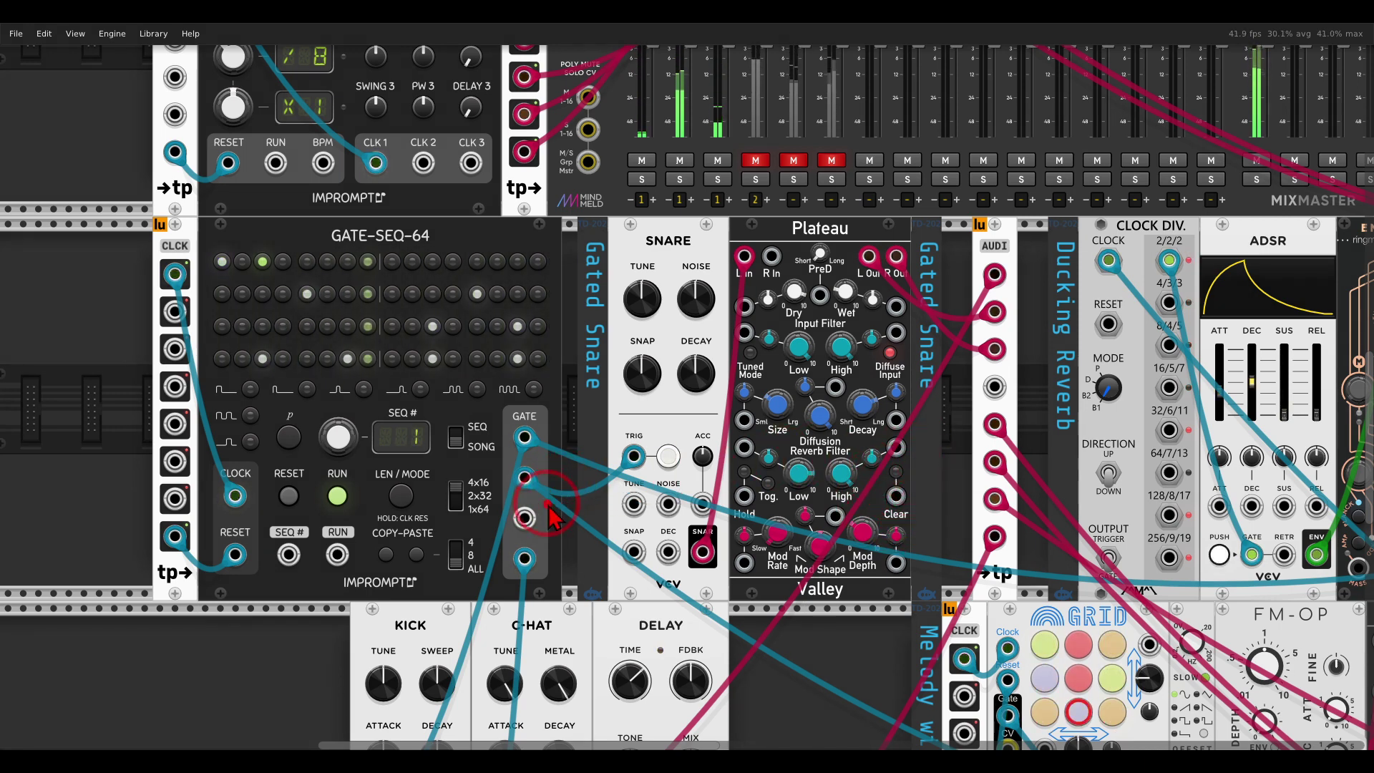
click(525, 517)
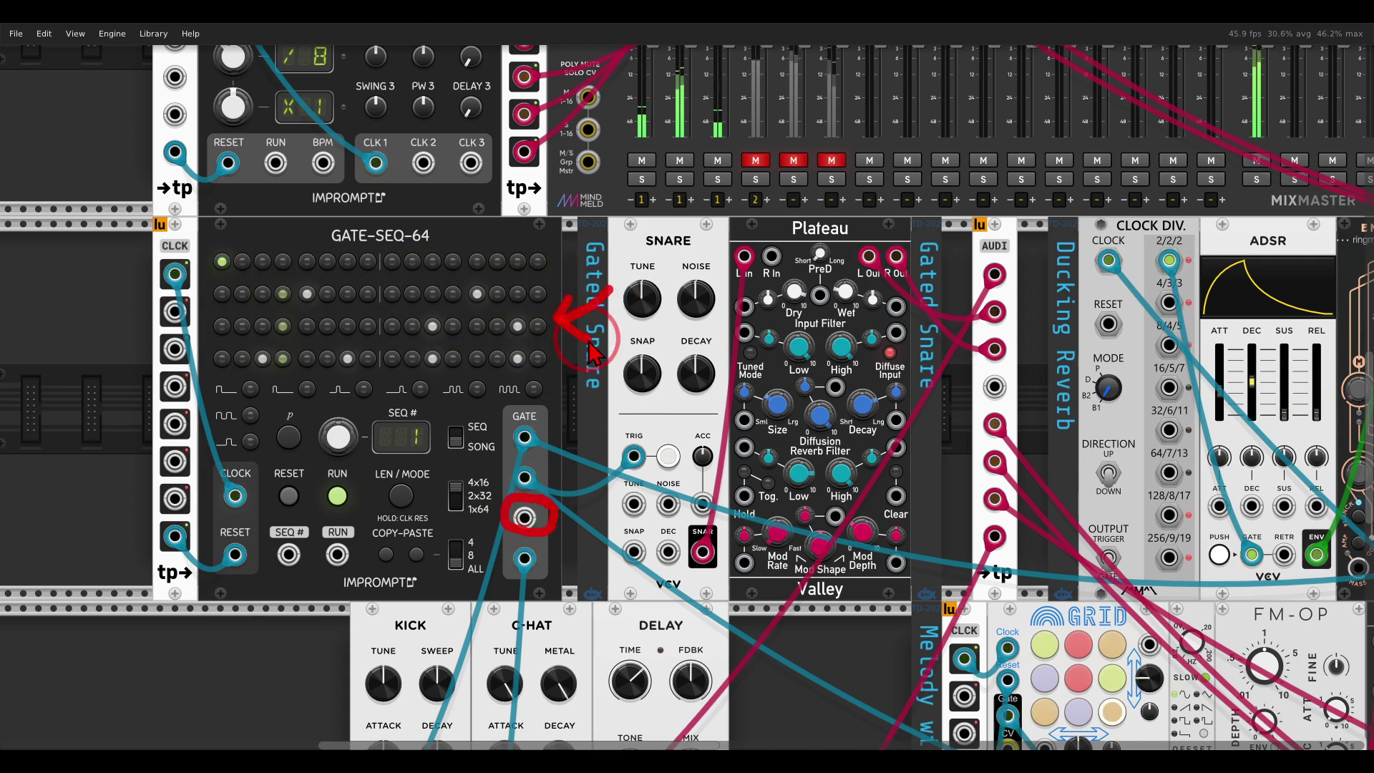
click(524, 516)
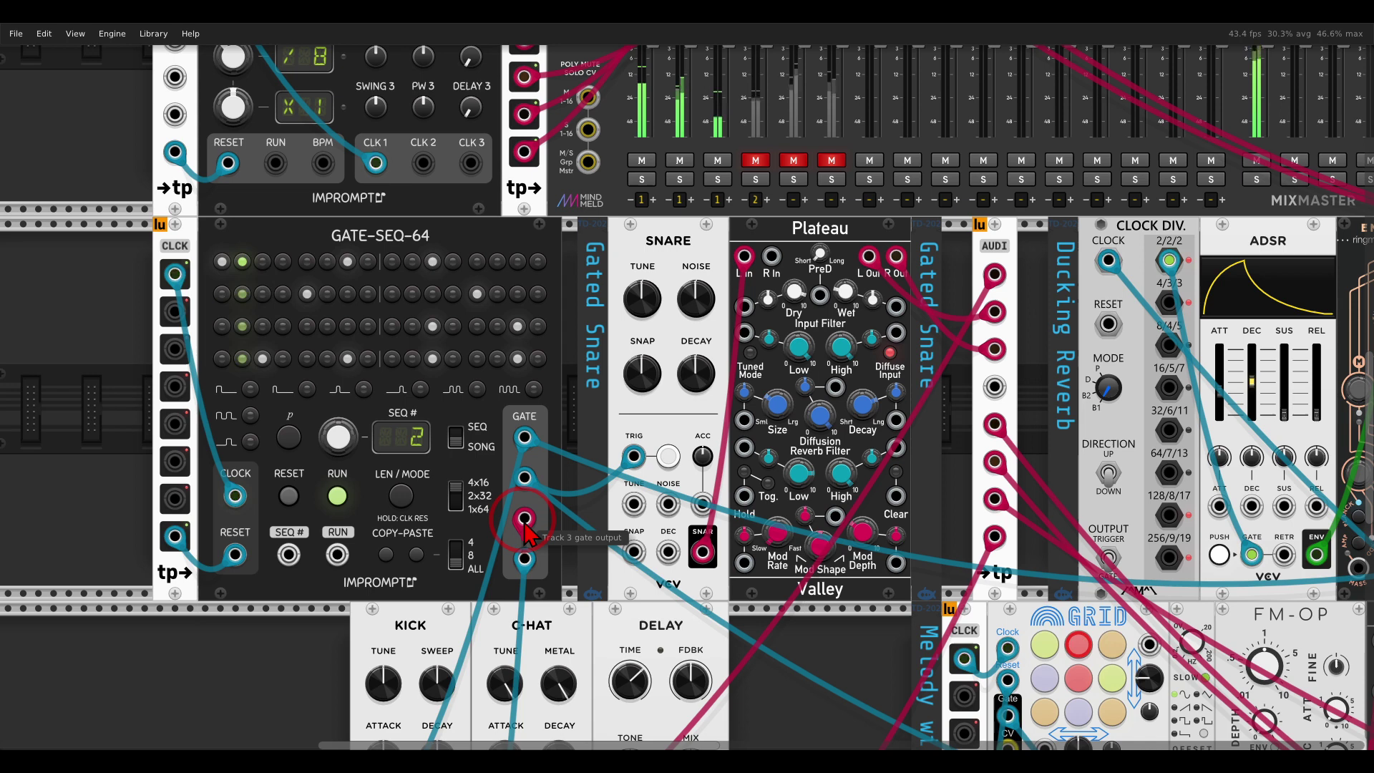
drag(525, 530, 896, 496)
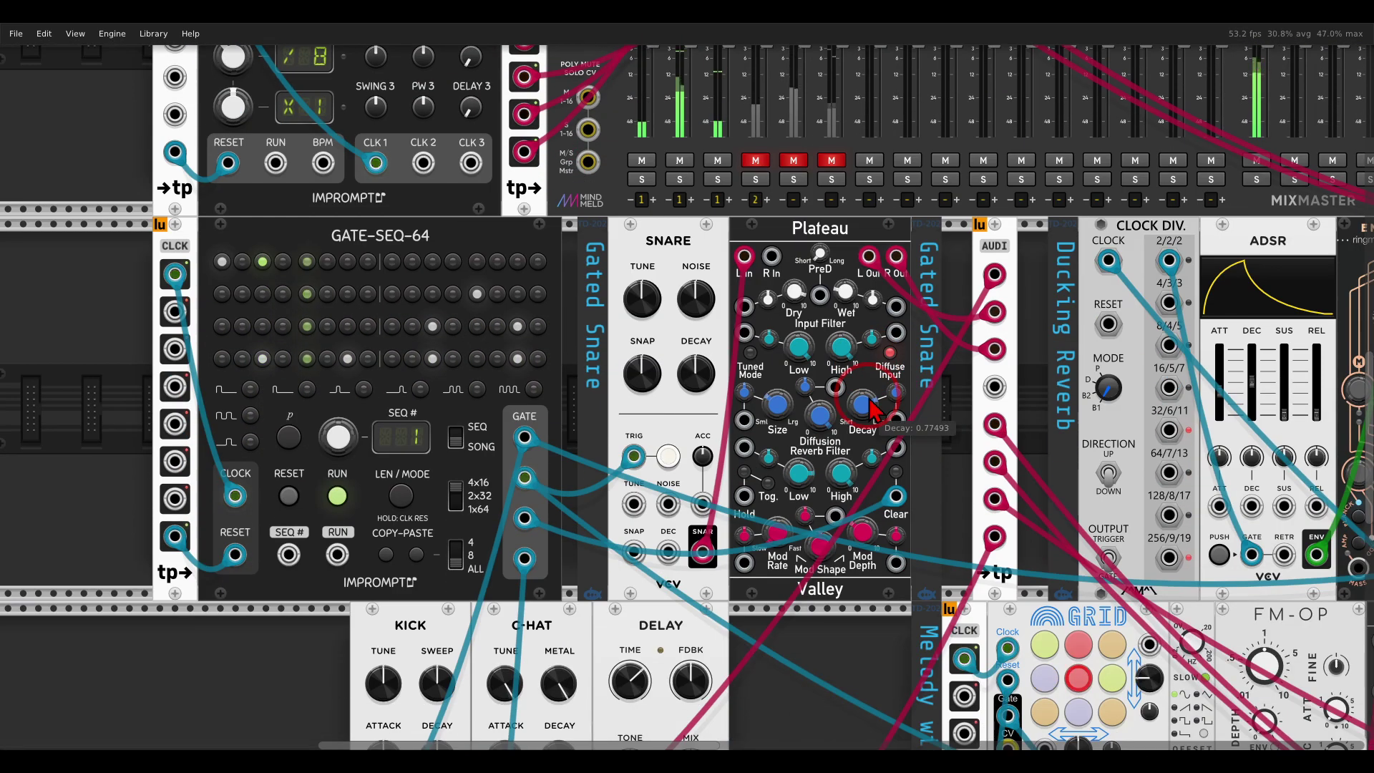
Step: Examine the Melody with Space chain, from the Grid sequencer and FM-OP to the Plateau reverb's Clear input
scroll(857, 480, down, 6)
drag(852, 512, 442, 414)
scroll(429, 426, right, 2)
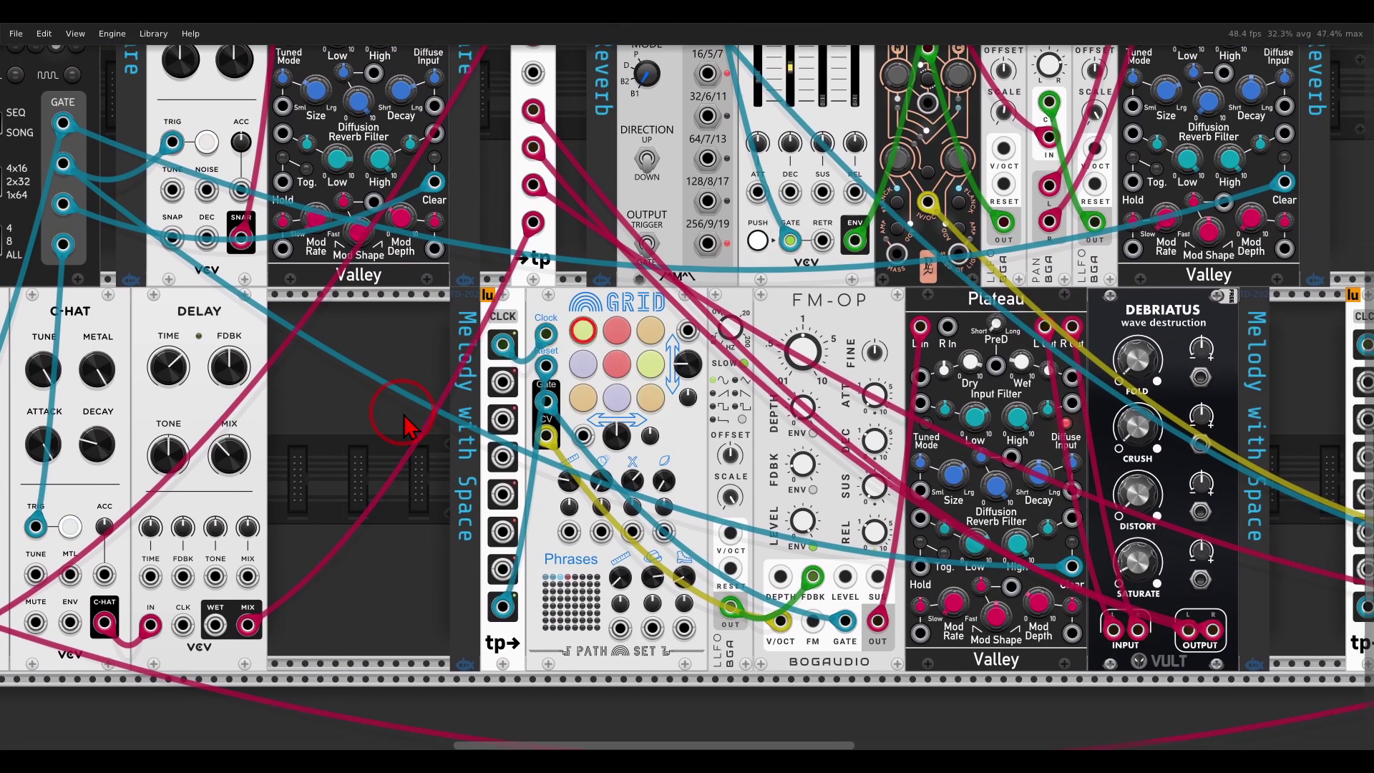
mouse_move(665, 275)
mouse_down()
mouse_move(554, 308)
mouse_move(632, 353)
mouse_move(690, 325)
mouse_move(669, 290)
mouse_up()
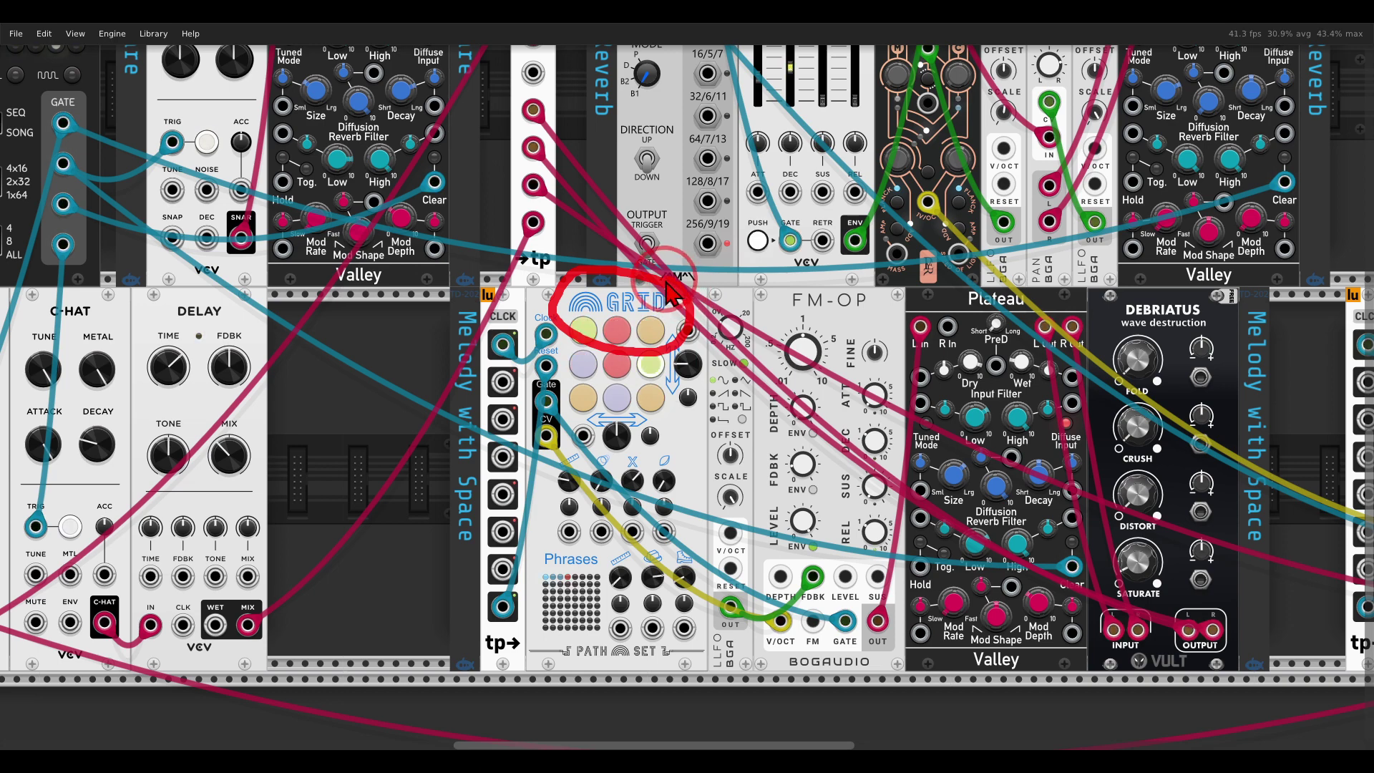
mouse_move(991, 272)
mouse_down()
mouse_move(923, 301)
mouse_move(995, 275)
mouse_up()
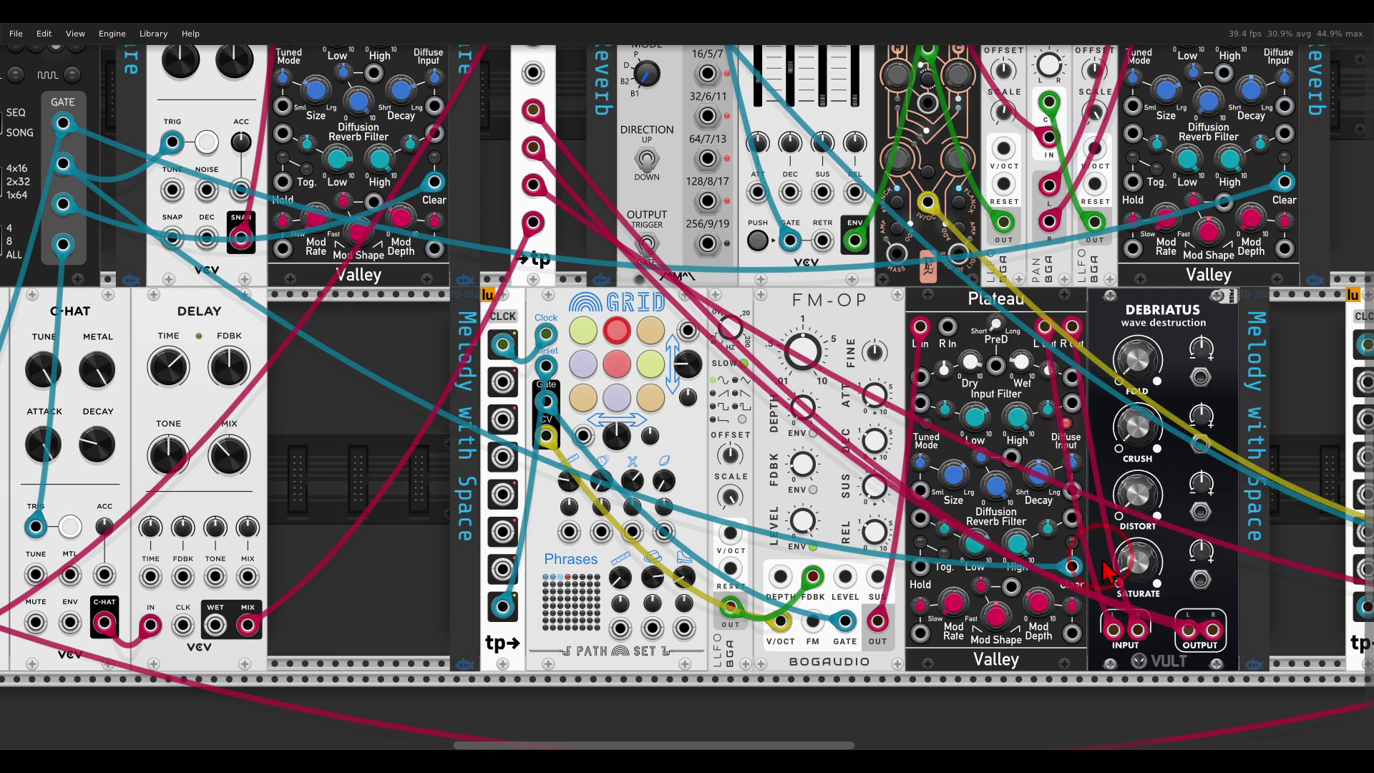
mouse_move(1092, 562)
mouse_down()
mouse_move(1041, 557)
mouse_move(1035, 587)
mouse_move(1089, 595)
mouse_move(1097, 562)
mouse_up()
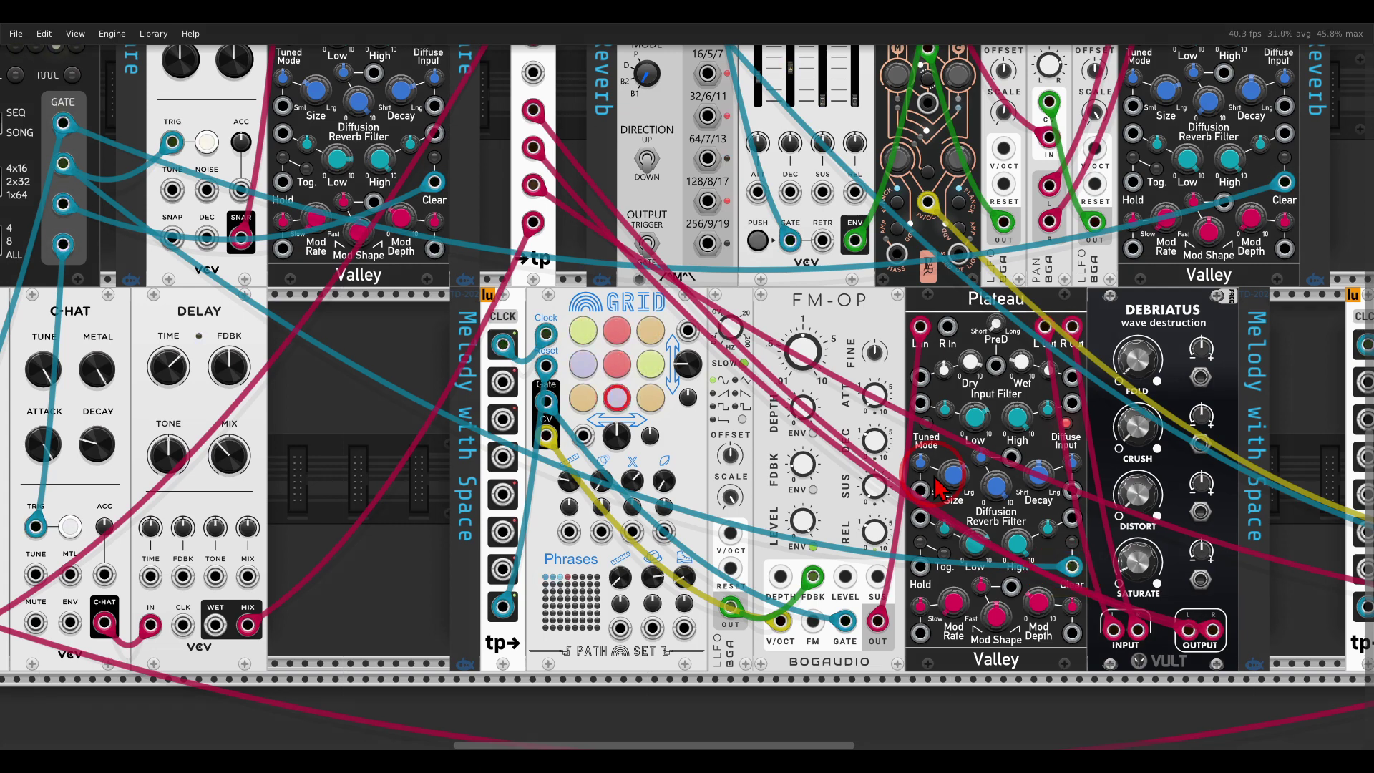
Step: Unmute and solo the FMOP channel in the mixer
scroll(937, 491, up, 15)
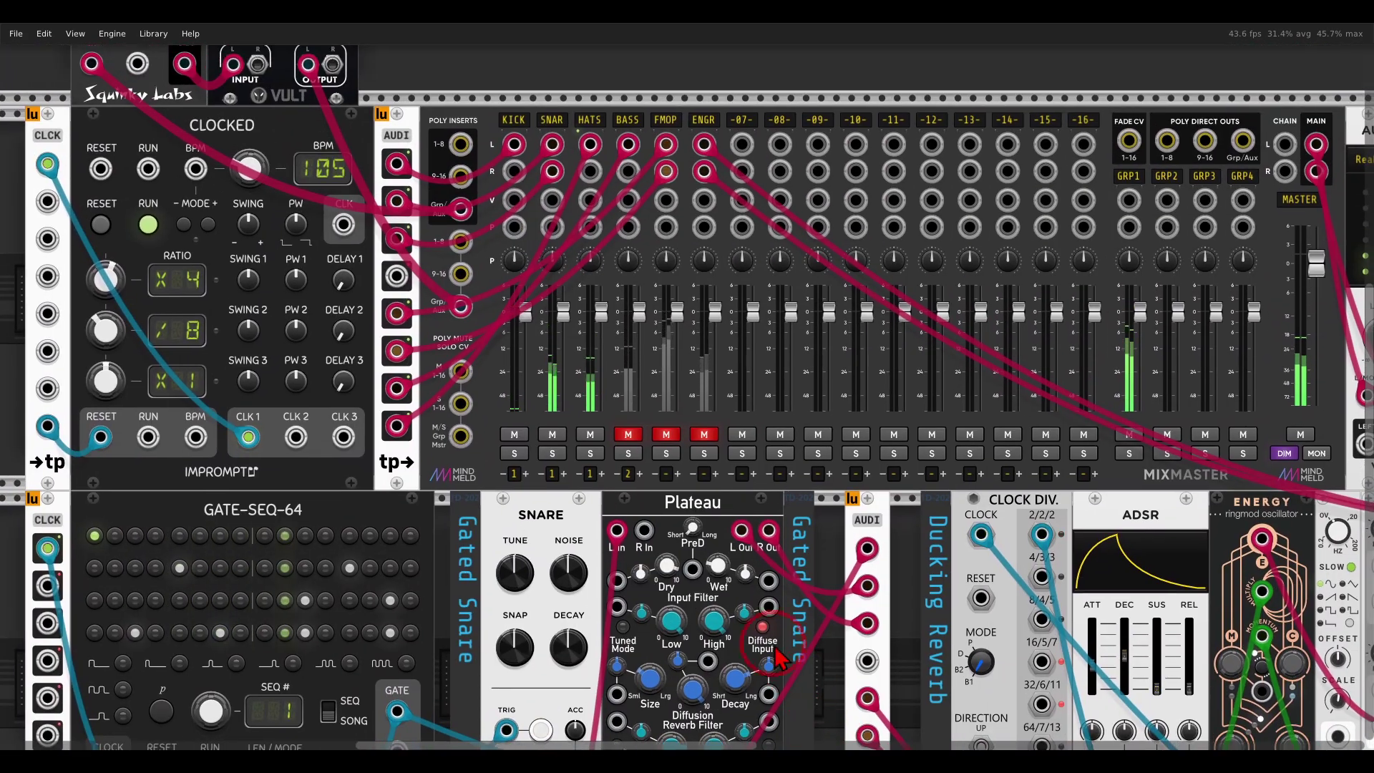
click(665, 453)
click(665, 435)
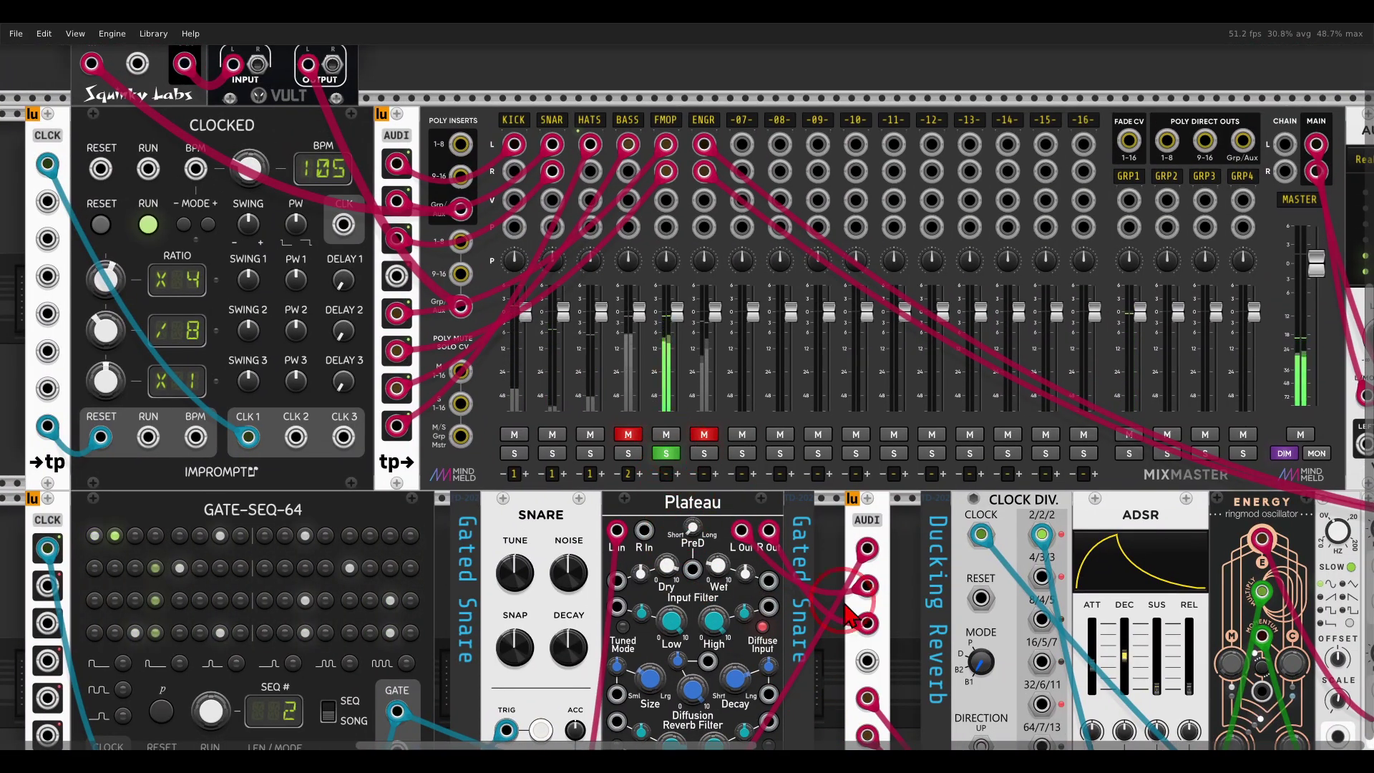
Step: Unplug the gate cable from the melody Plateau's Clear input and reconnect it to compare the reverb
scroll(829, 635, right, 2)
scroll(833, 648, down, 10)
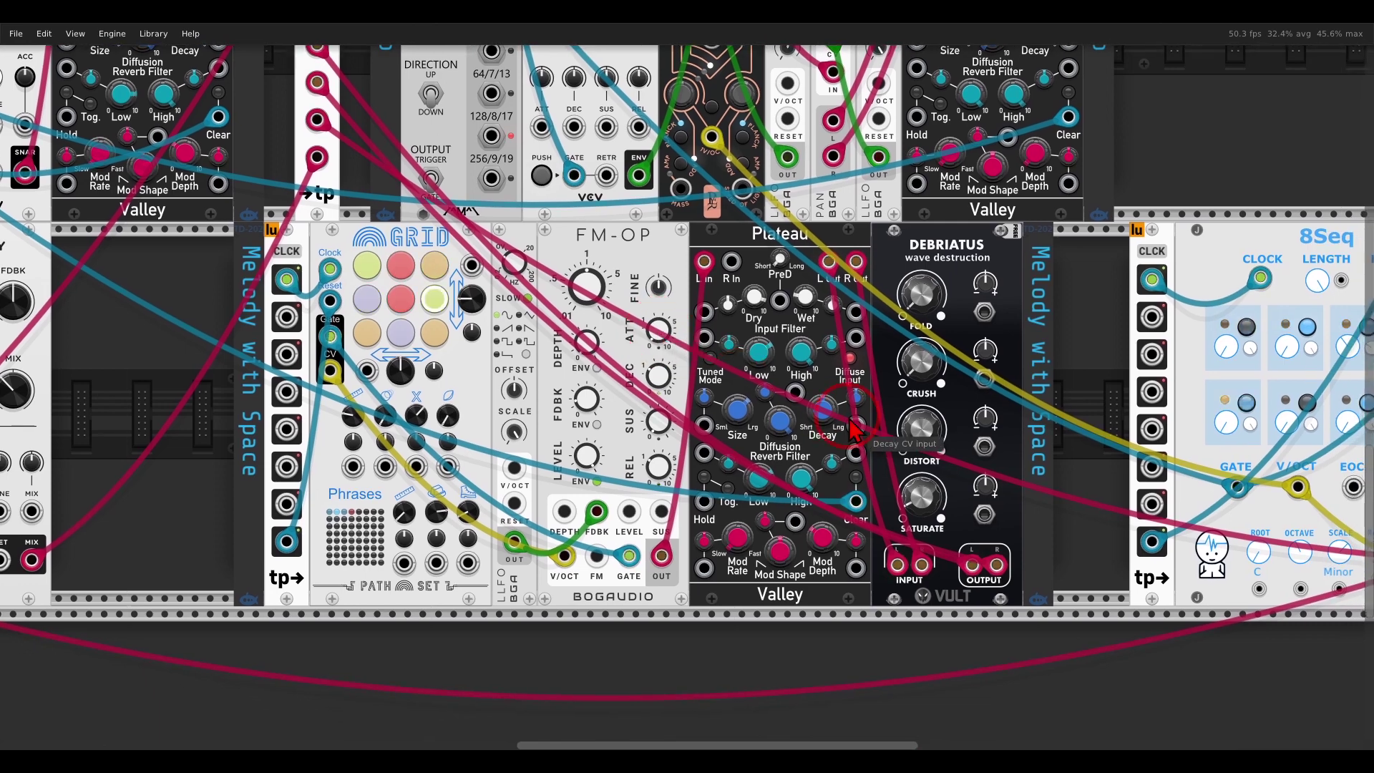
drag(856, 501, 807, 597)
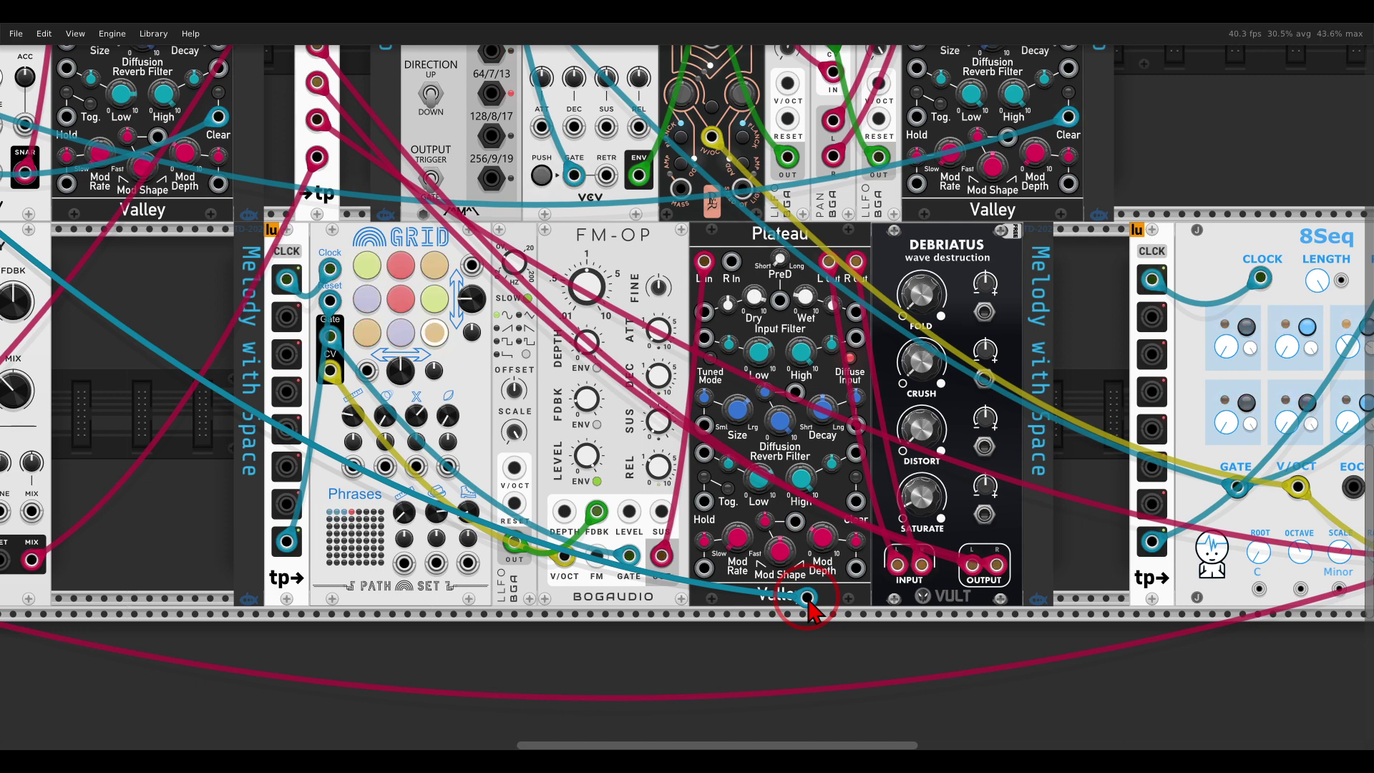
drag(809, 602, 857, 513)
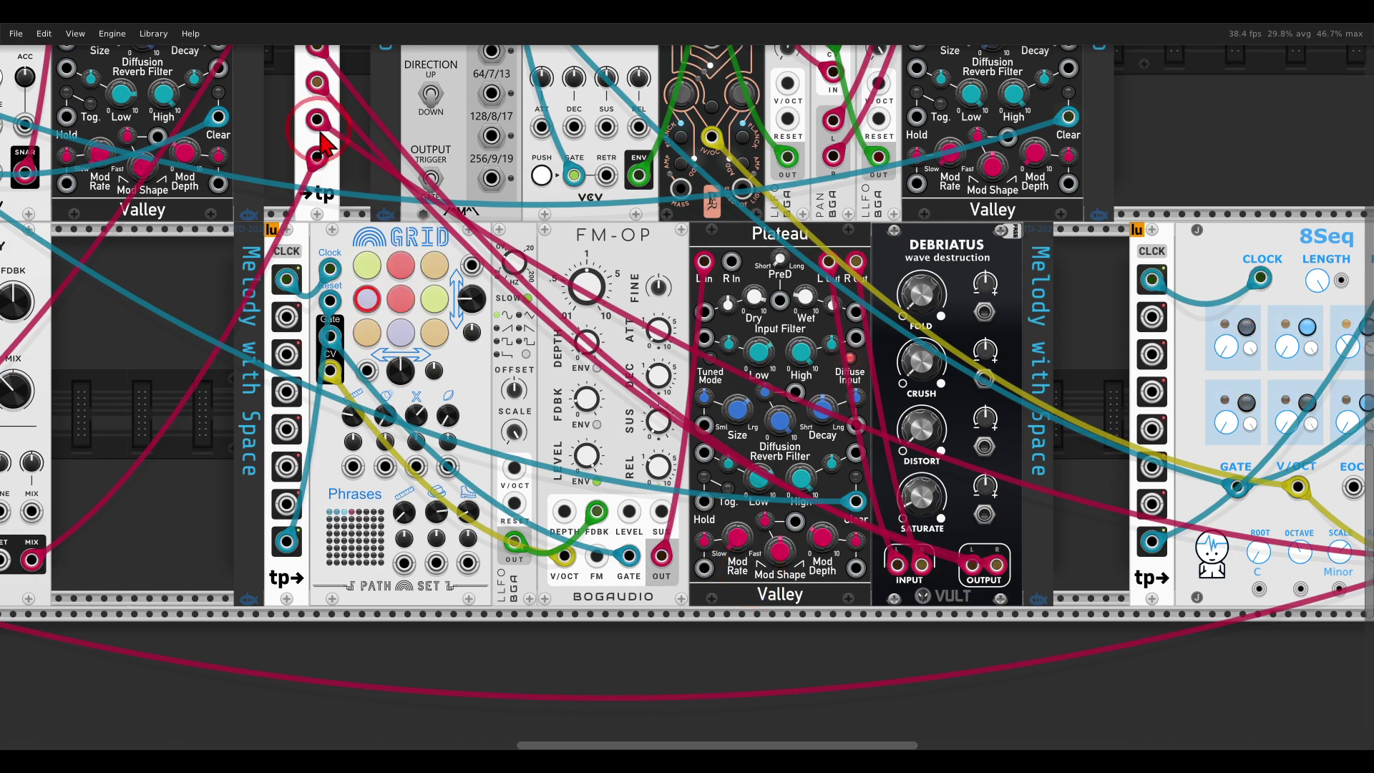
Step: Take the FMOP channel off solo and review the melody modules within the full mix
drag(317, 120, 757, 655)
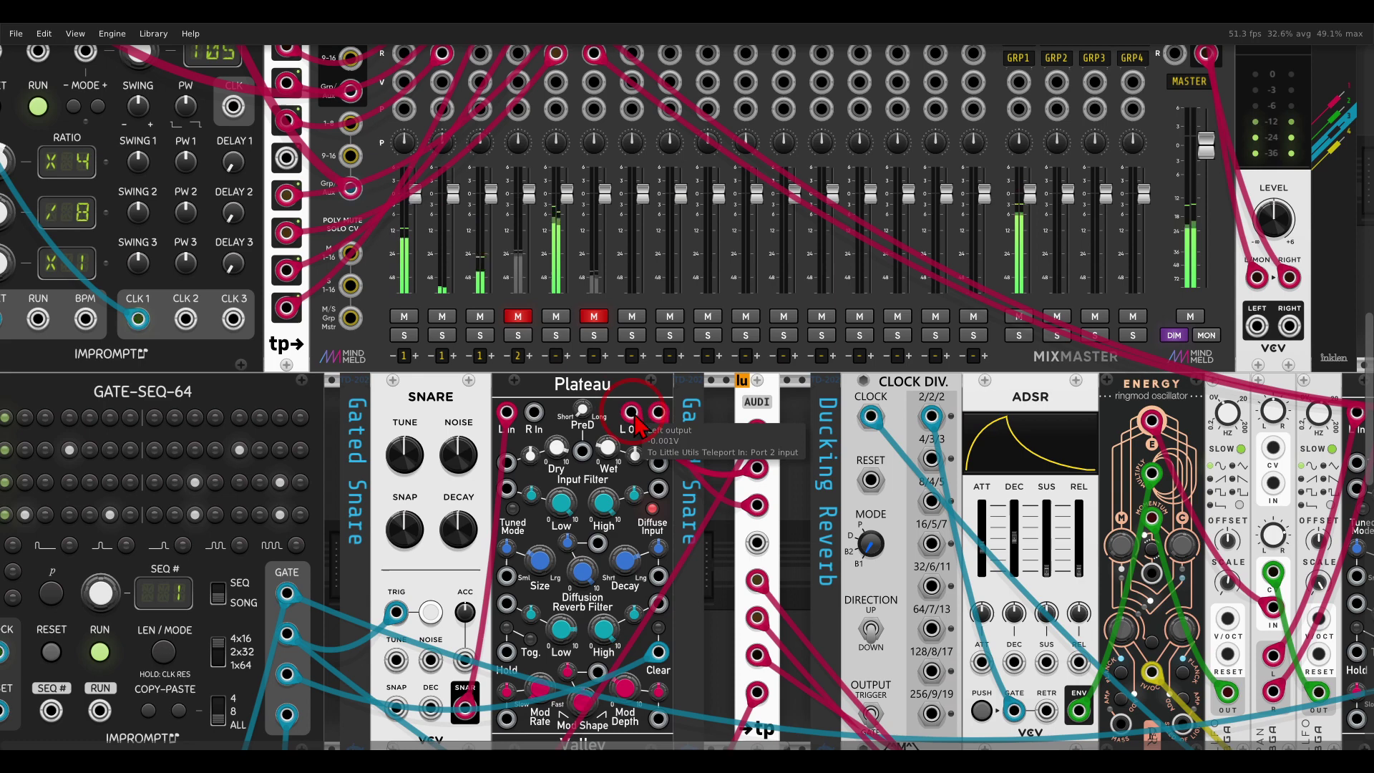
drag(802, 478, 733, 470)
scroll(733, 469, down, 6)
scroll(733, 469, right, 3)
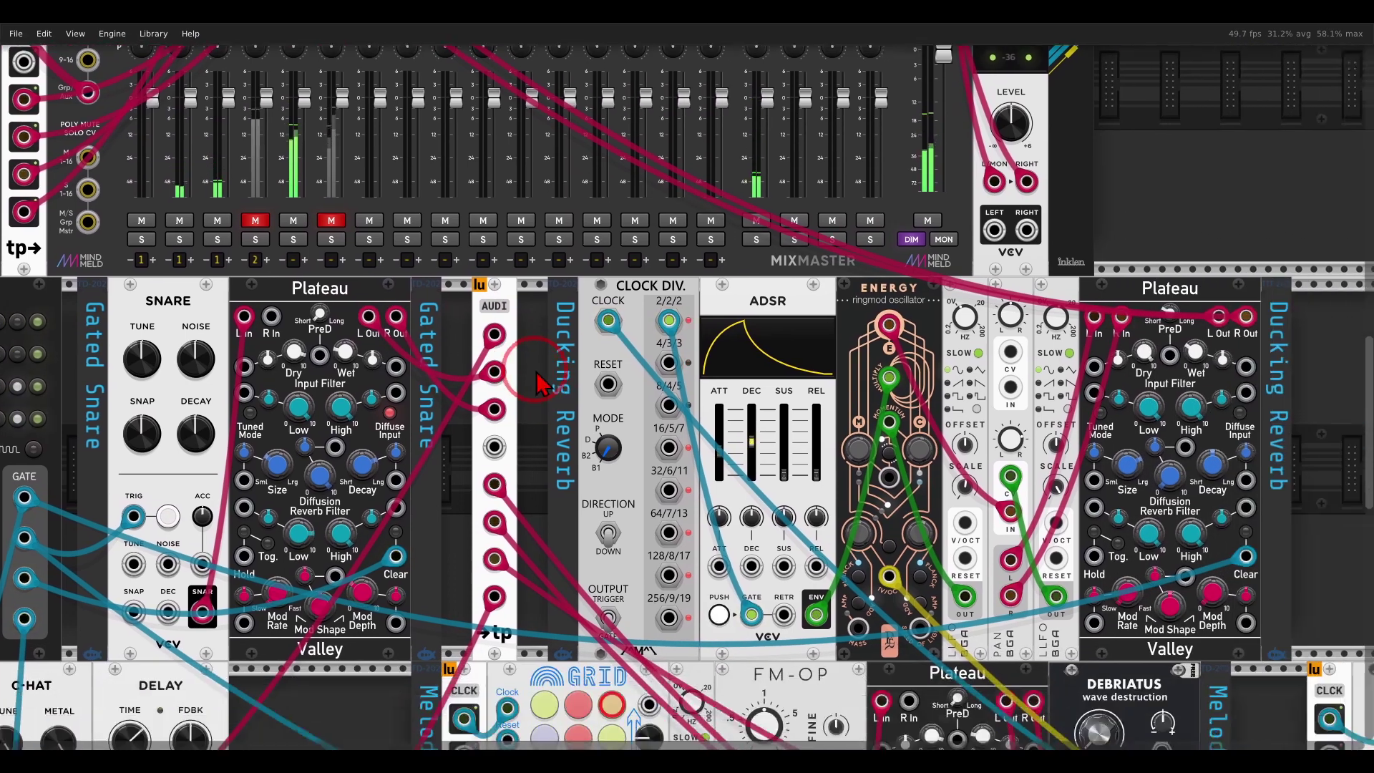
scroll(644, 383, down, 2)
scroll(644, 384, right, 1)
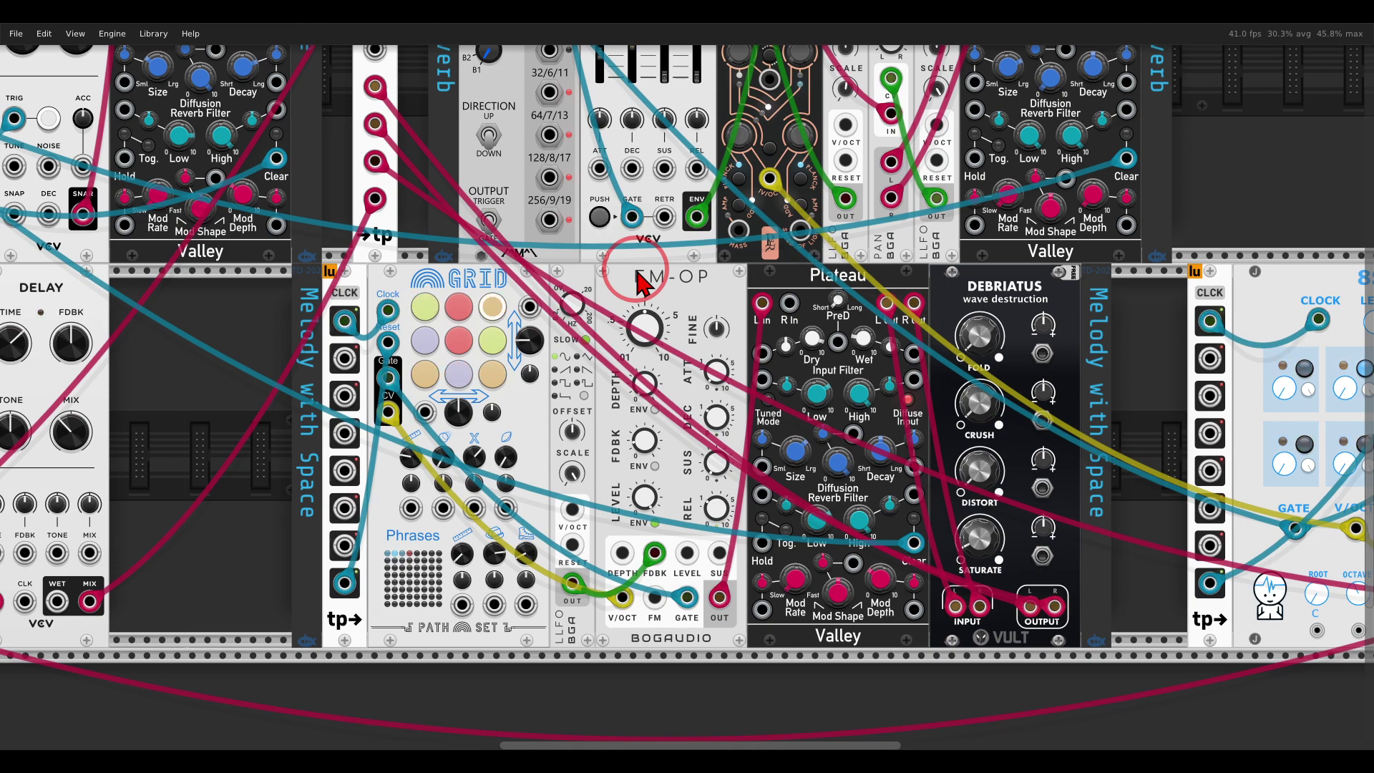
Step: Unmute and solo the ENGR channel in the mixer
scroll(642, 283, up, 6)
scroll(676, 390, left, 4)
scroll(675, 390, up, 4)
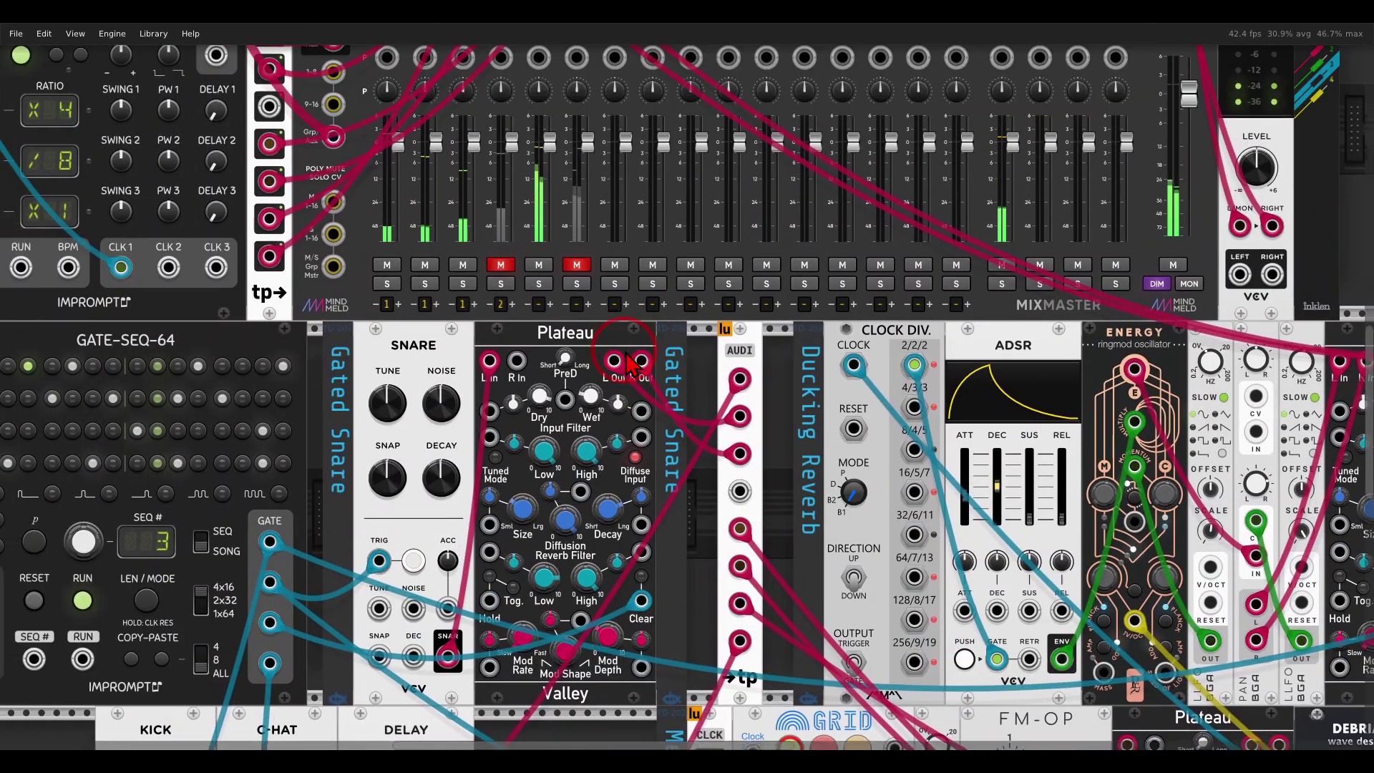
scroll(676, 390, left, 1)
click(581, 399)
click(581, 399)
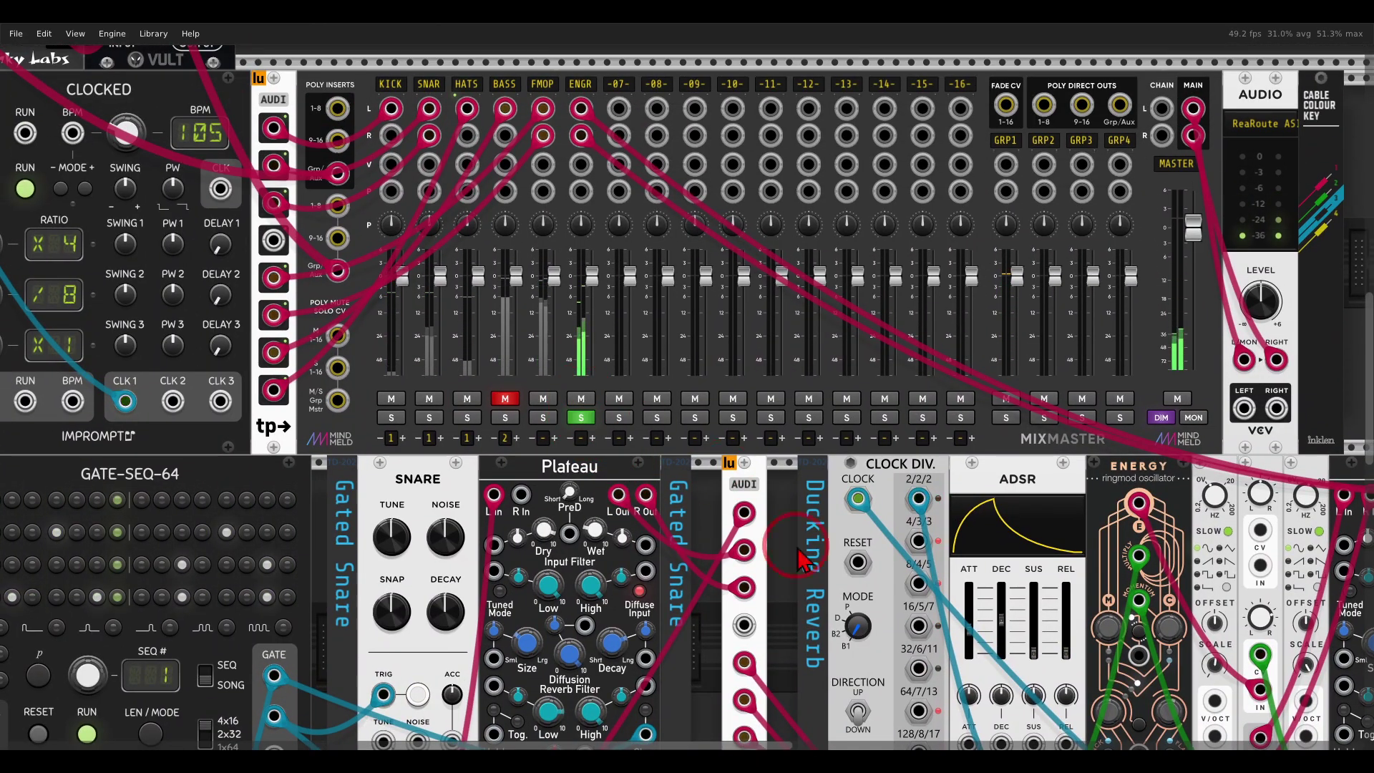
Step: Examine the Ducking Reverb chain with its clock divider and Plateau, and take the ENGR channel off solo
drag(835, 592, 376, 307)
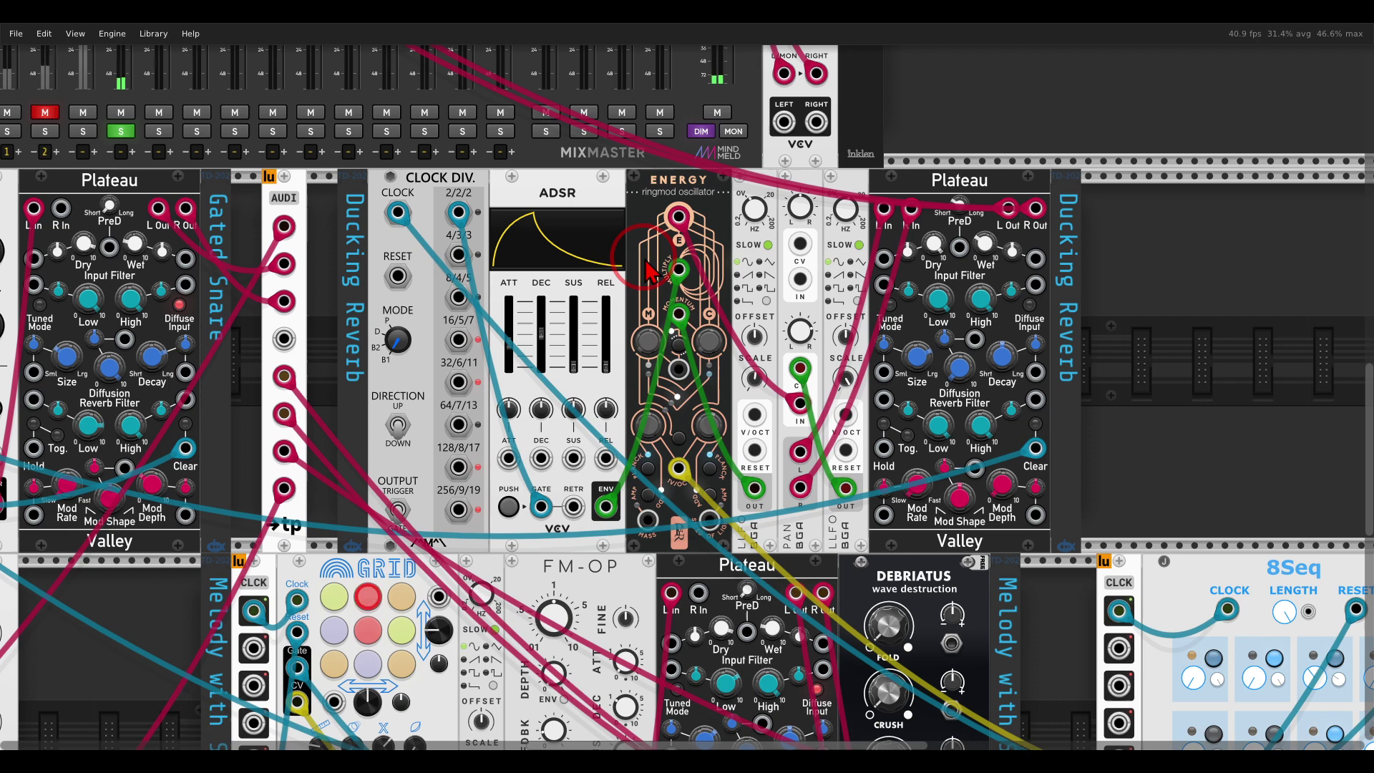
mouse_move(981, 159)
mouse_down()
mouse_move(923, 147)
mouse_move(931, 234)
mouse_move(1014, 212)
mouse_move(974, 143)
mouse_up()
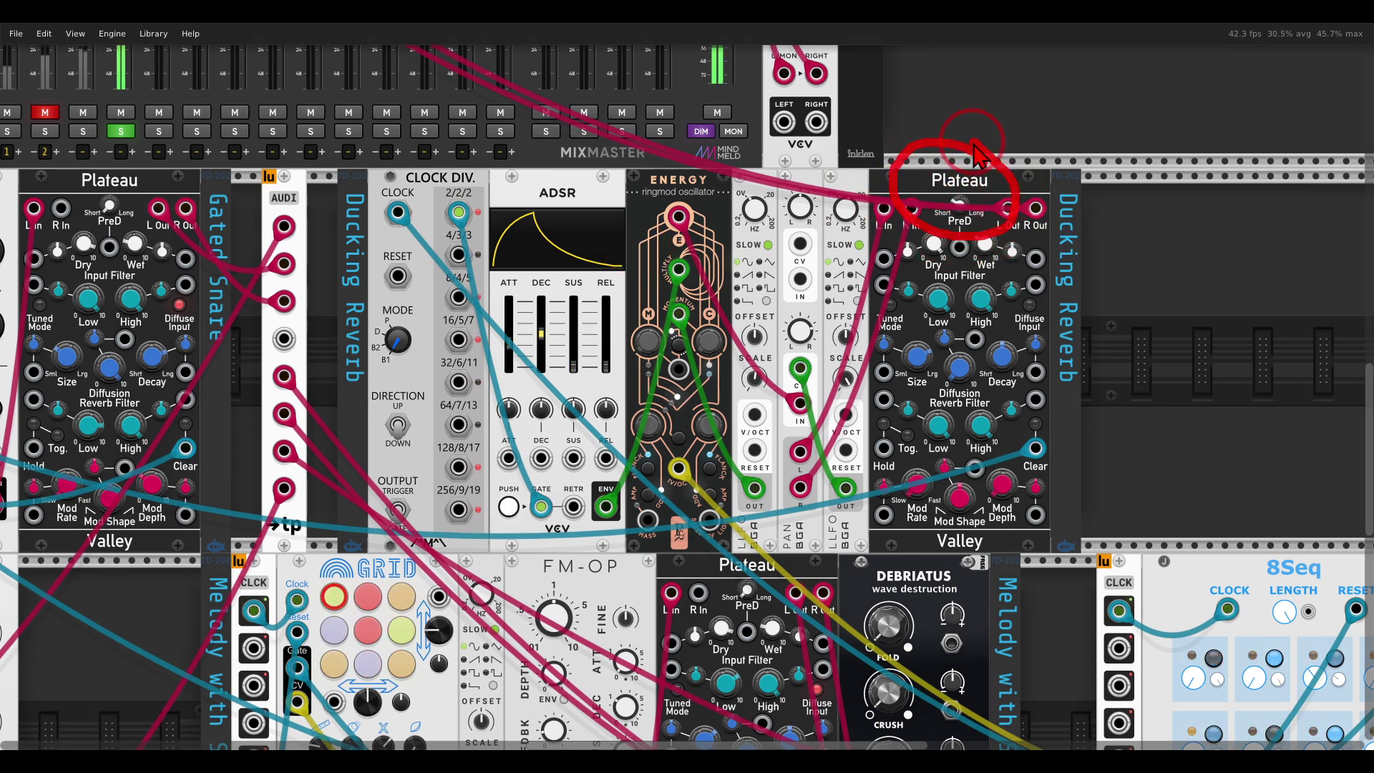
mouse_move(1063, 433)
mouse_down()
mouse_move(1005, 446)
mouse_move(1058, 474)
mouse_up()
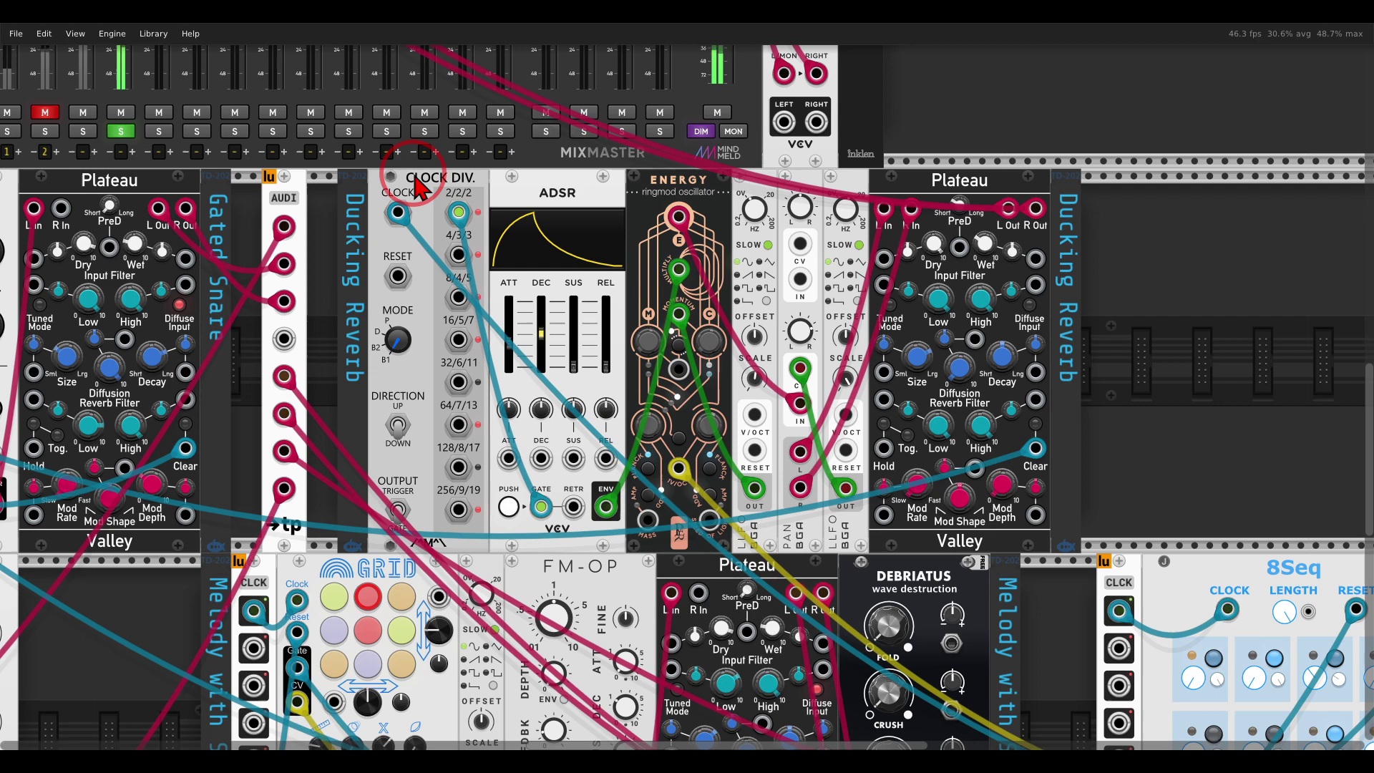
drag(415, 177, 912, 326)
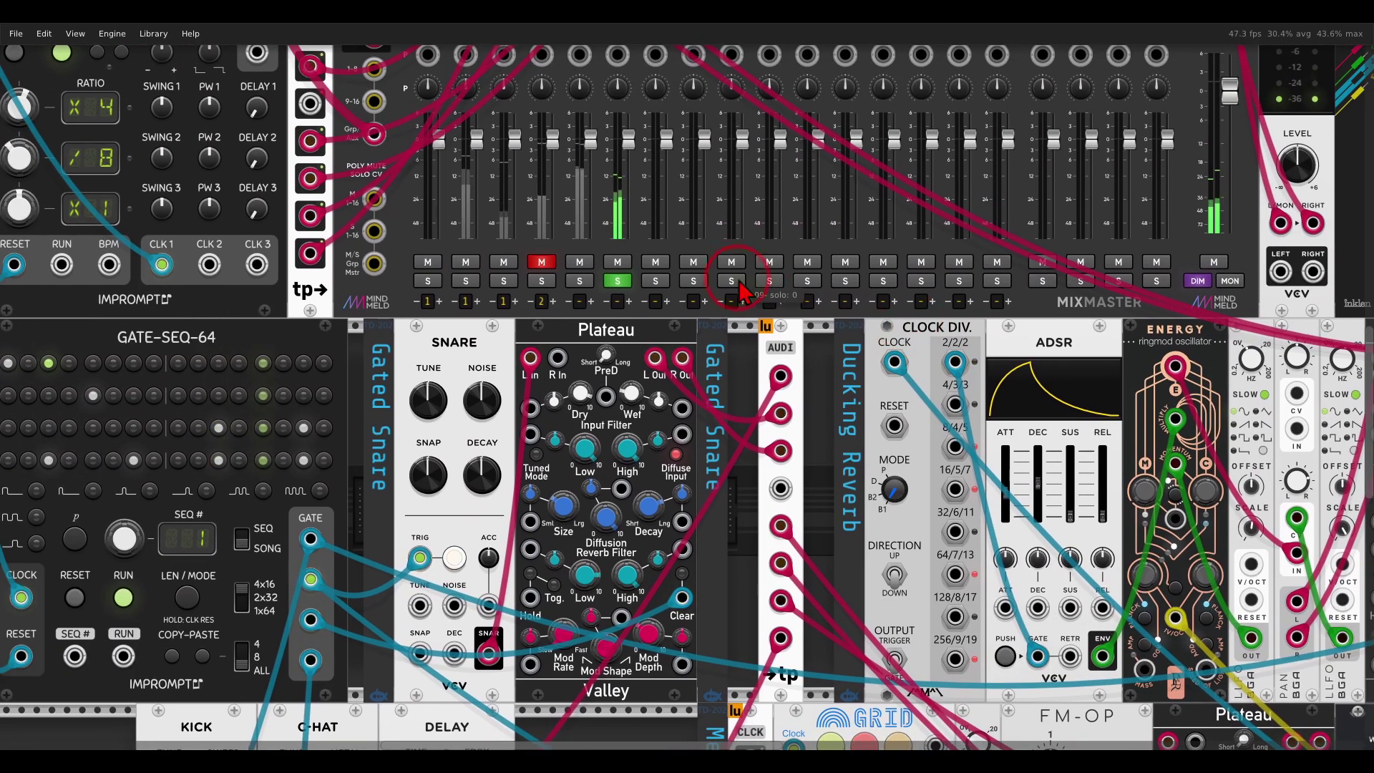
click(618, 280)
Step: Review the 8Seq and Kickall bass modules and unmute the BASS channel in the mixer
drag(1113, 471, 692, 323)
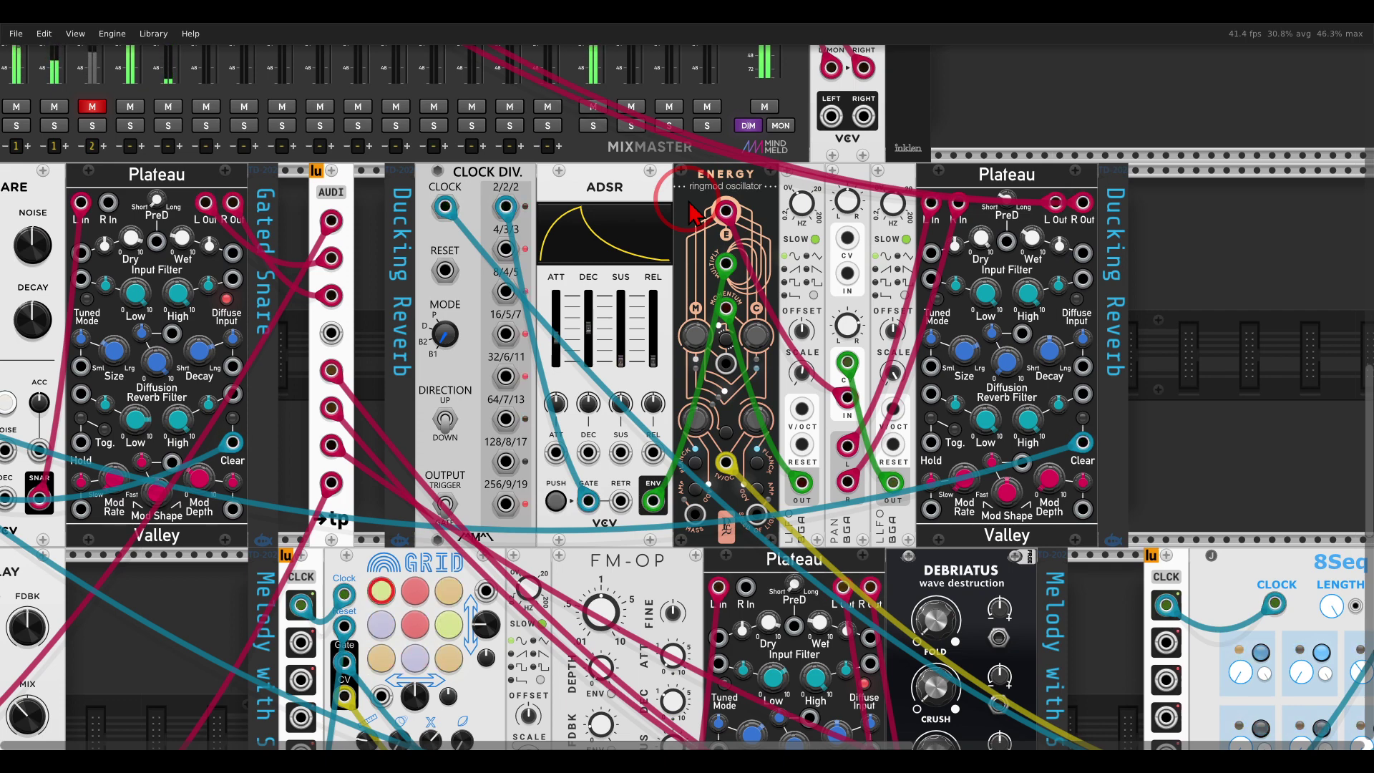
drag(1107, 588, 443, 247)
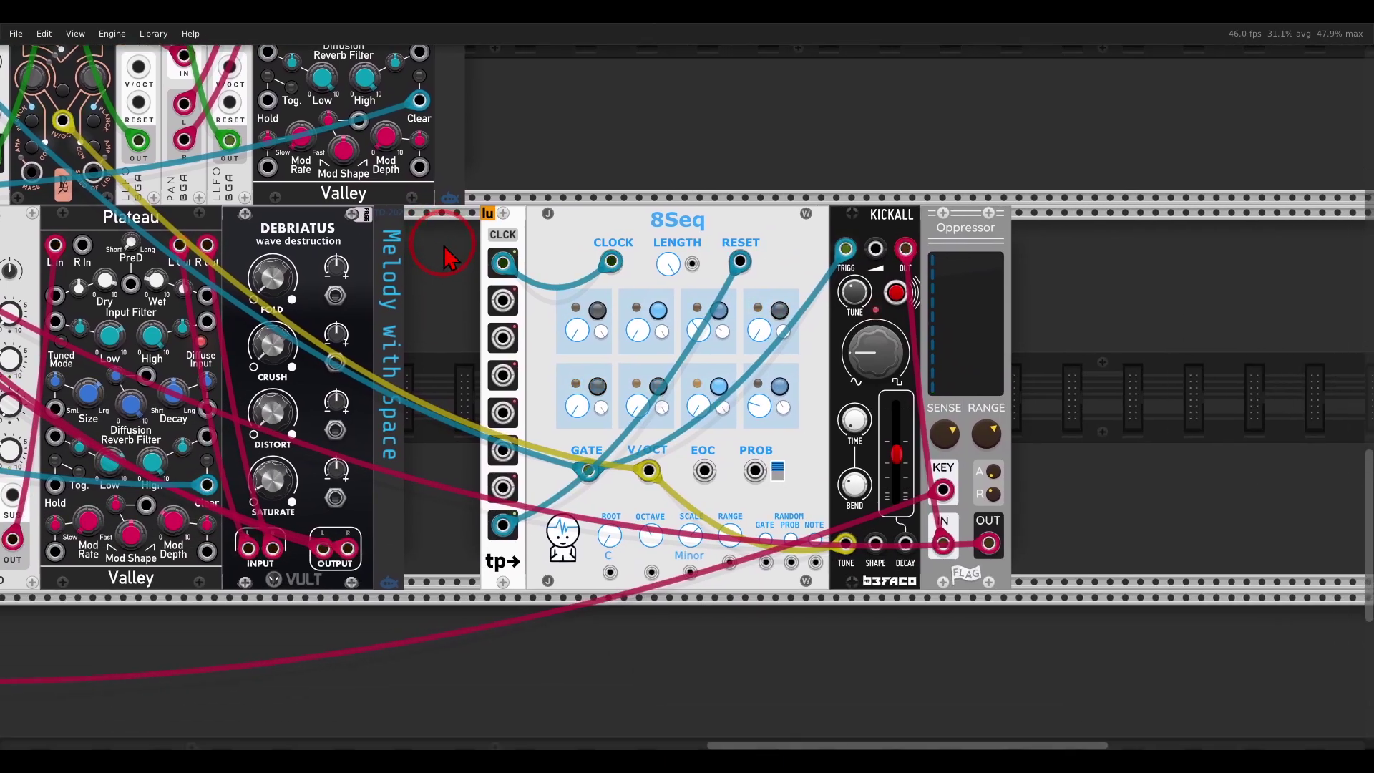
mouse_move(1031, 195)
mouse_down()
mouse_move(968, 178)
mouse_move(663, 175)
mouse_move(526, 229)
mouse_move(808, 381)
mouse_move(1017, 308)
mouse_move(1032, 224)
mouse_move(1013, 193)
mouse_up()
scroll(374, 166, up, 8)
scroll(374, 166, left, 15)
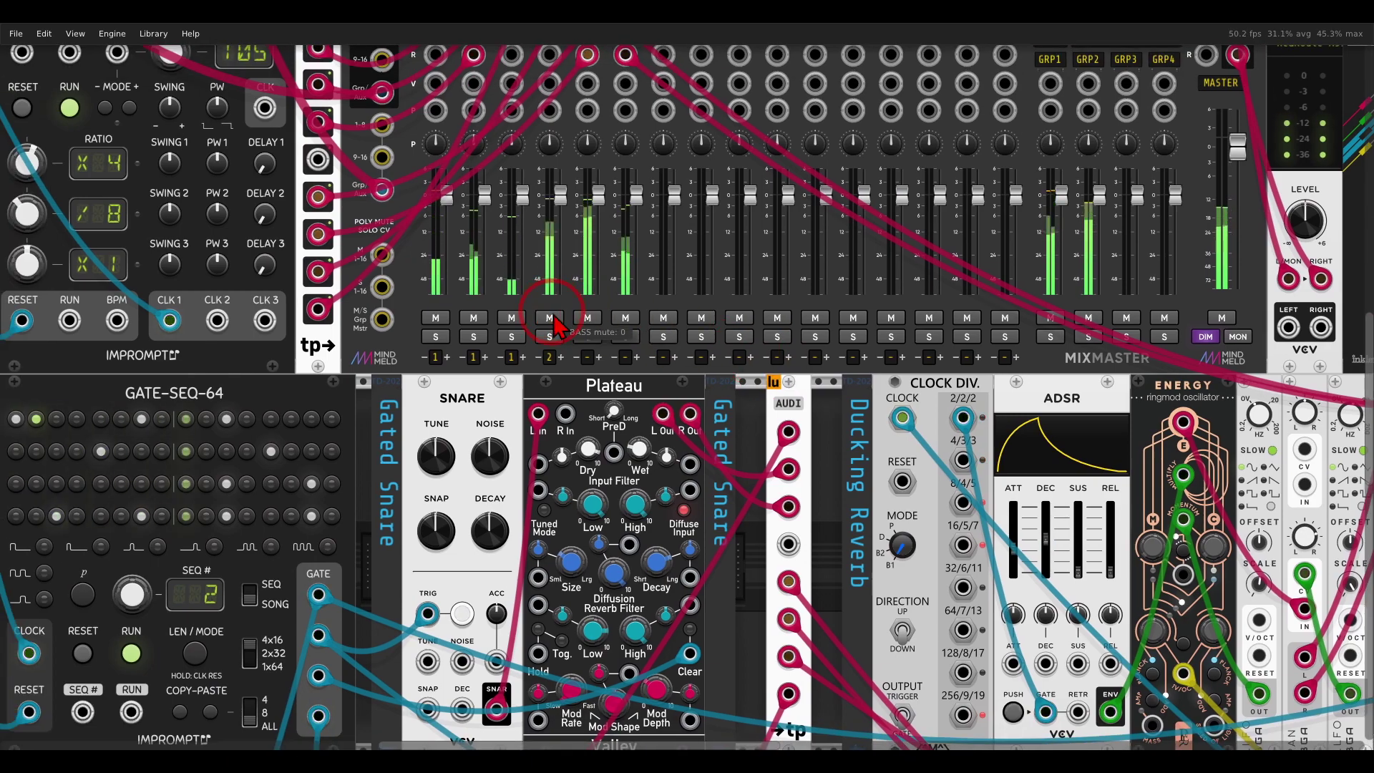
Step: Zoom out over the rack to examine the gated snare, ducking reverb, melody and bass modules together
scroll(615, 390, down, 3)
drag(735, 470, 558, 229)
scroll(595, 191, down, 1)
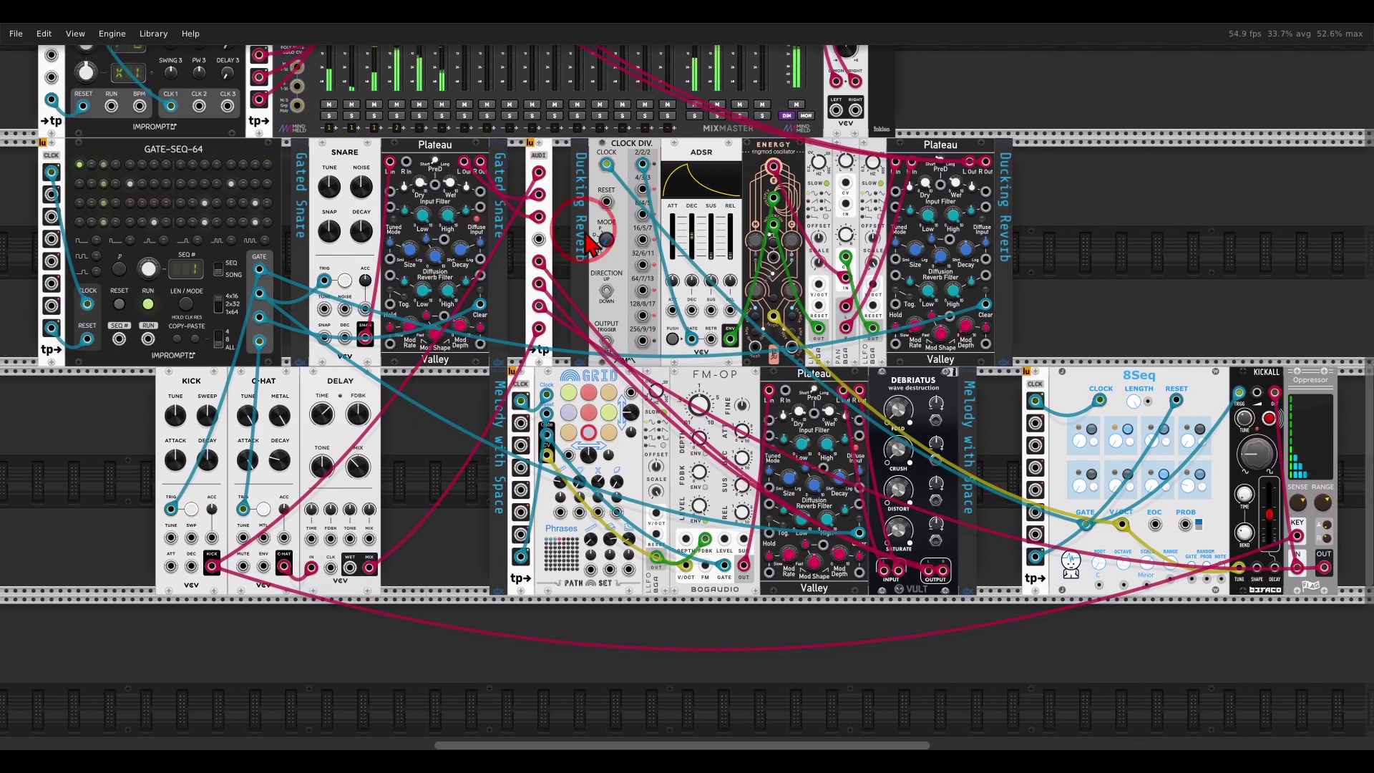